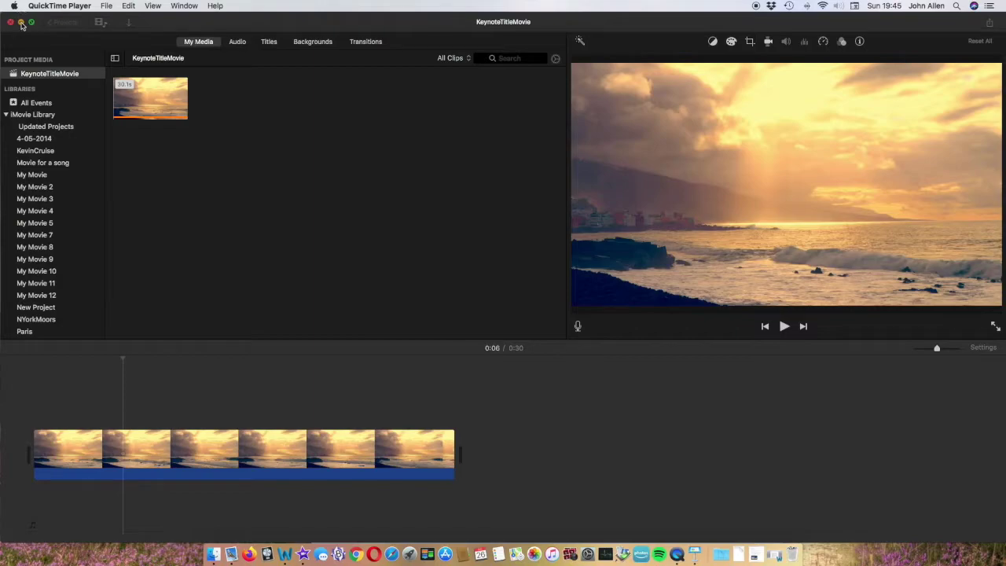
Create a new Black-theme presentation and delete its title and subtitle placeholders.
{"action": "left_click", "coordinate": [21, 23]}
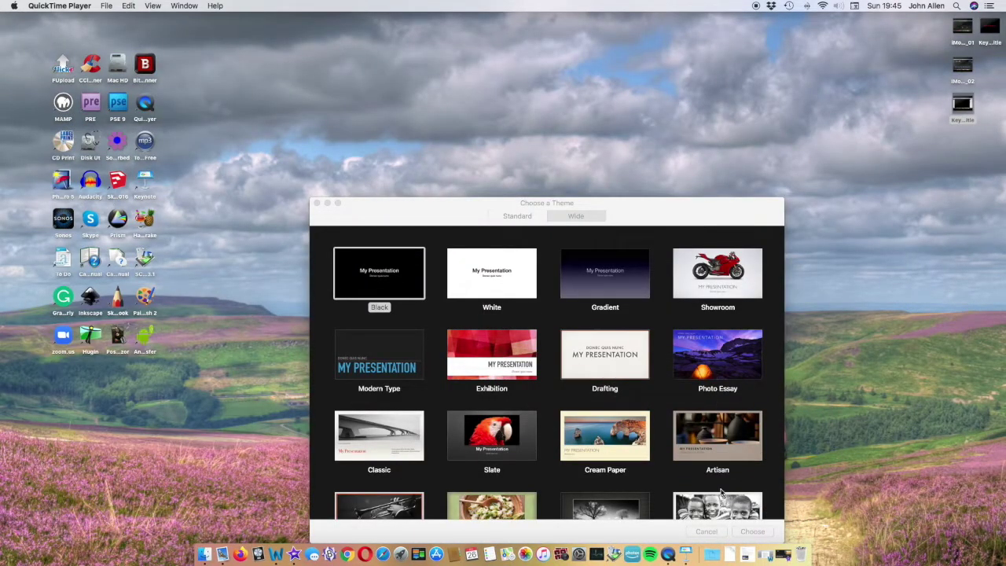
{"action": "left_click", "coordinate": [685, 535]}
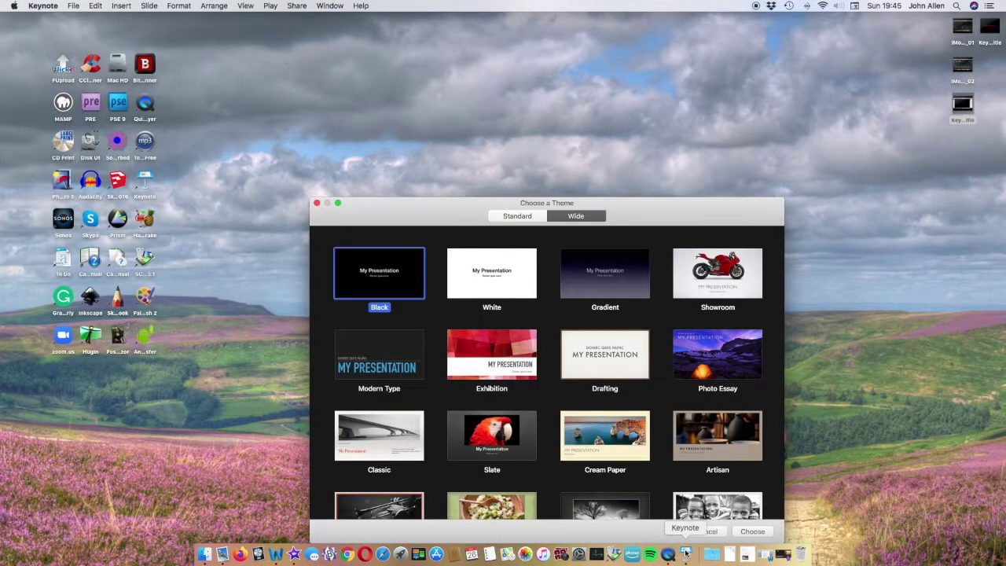
{"action": "double_click", "coordinate": [382, 280]}
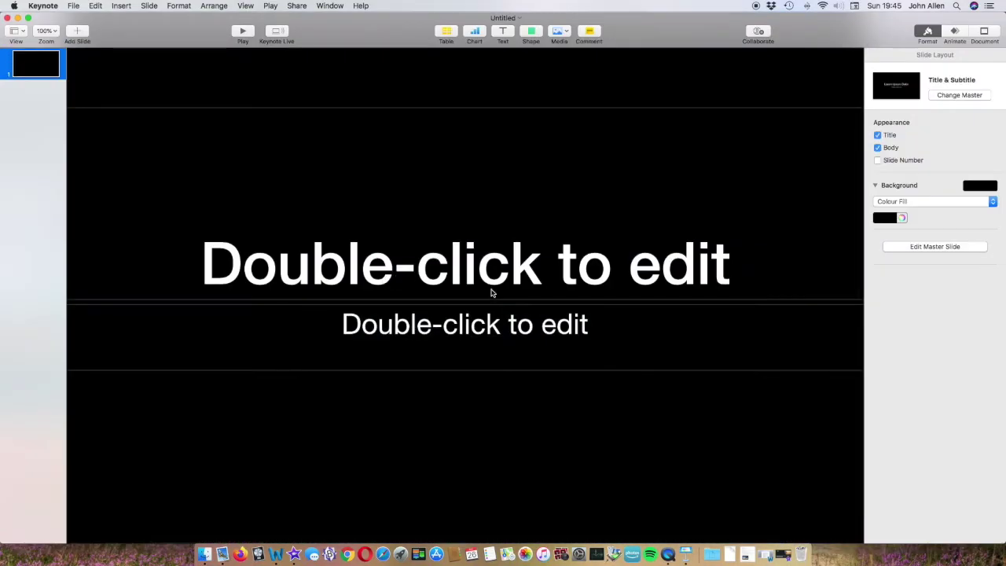
{"action": "left_click", "coordinate": [491, 293]}
{"action": "key", "text": "Delete"}
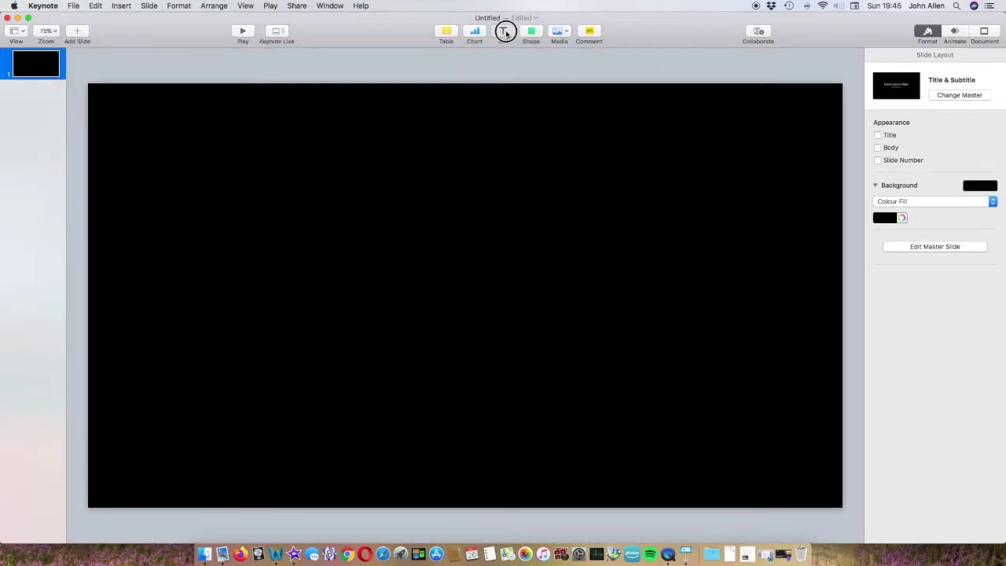
Type 'The Title of my Movie' into the centred text box and select it.
{"action": "double_click", "coordinate": [465, 295]}
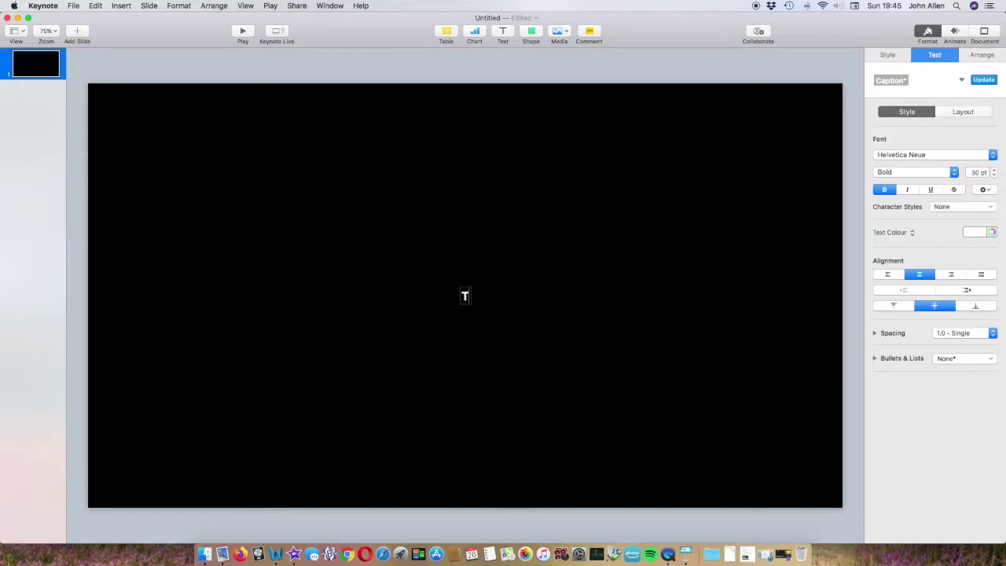
{"action": "type", "text": "The Title of"}
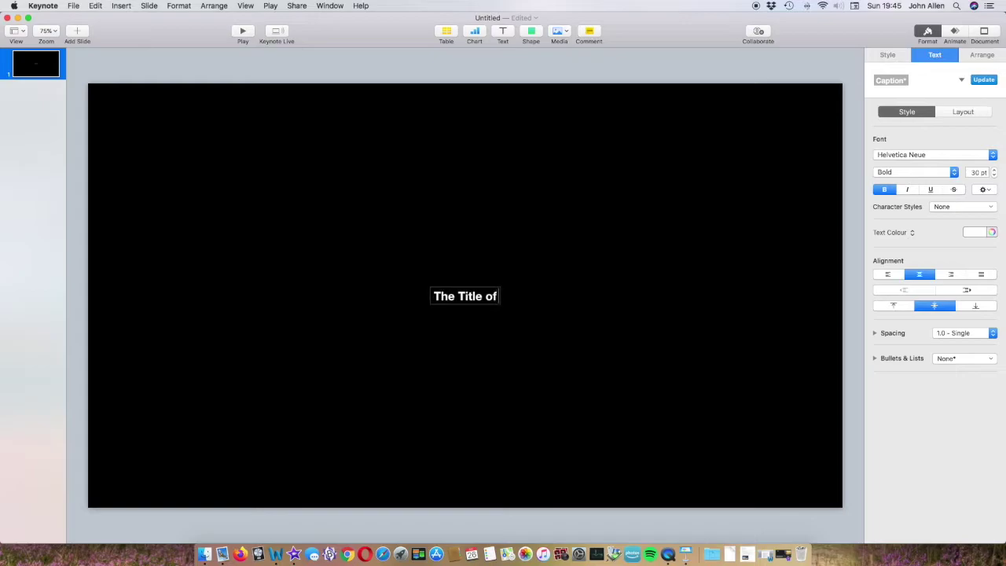
{"action": "type", "text": " my Mo"}
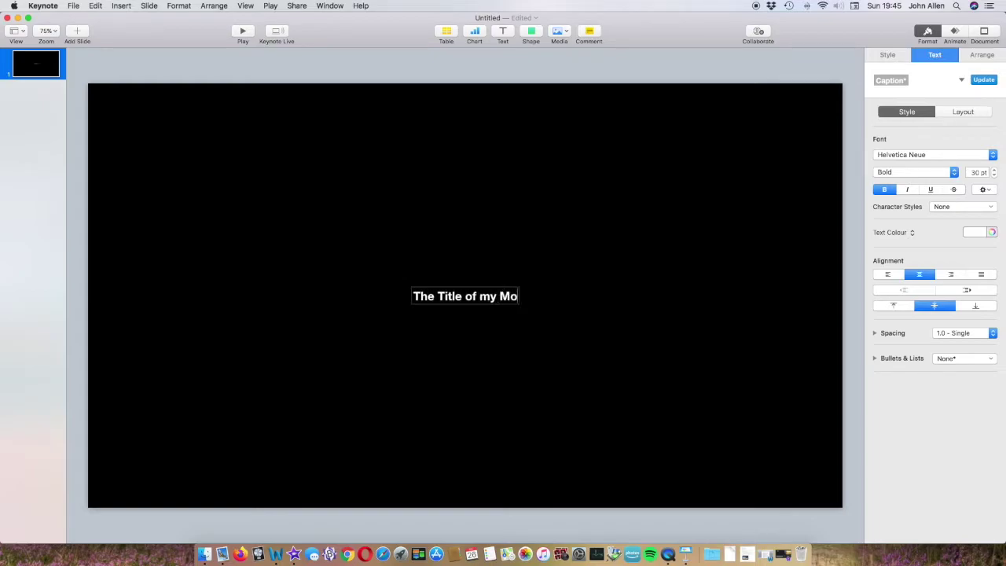
{"action": "type", "text": "vie"}
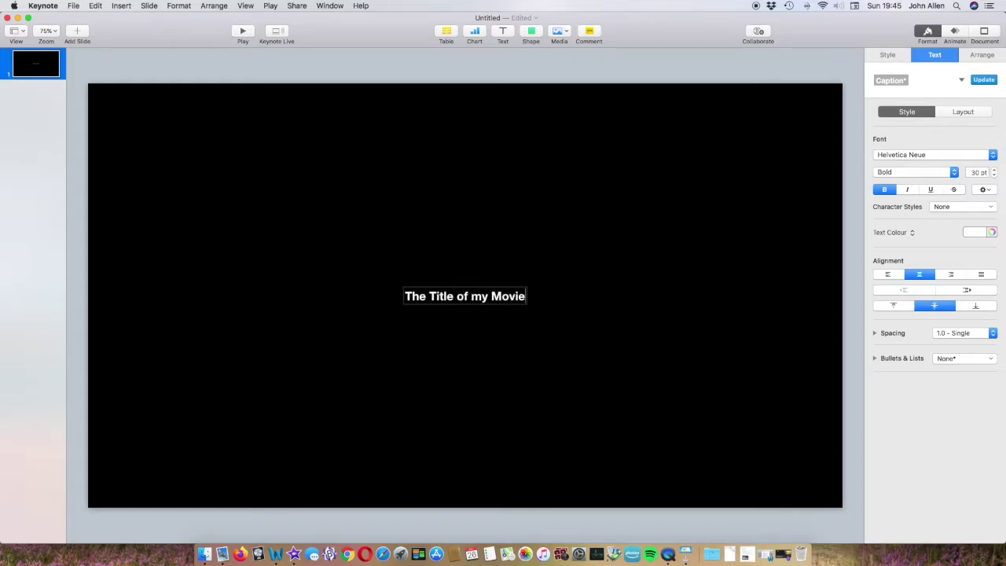
{"action": "left_click", "coordinate": [405, 296]}
{"action": "left_click_drag", "start_coordinate": [406, 295], "coordinate": [526, 295]}
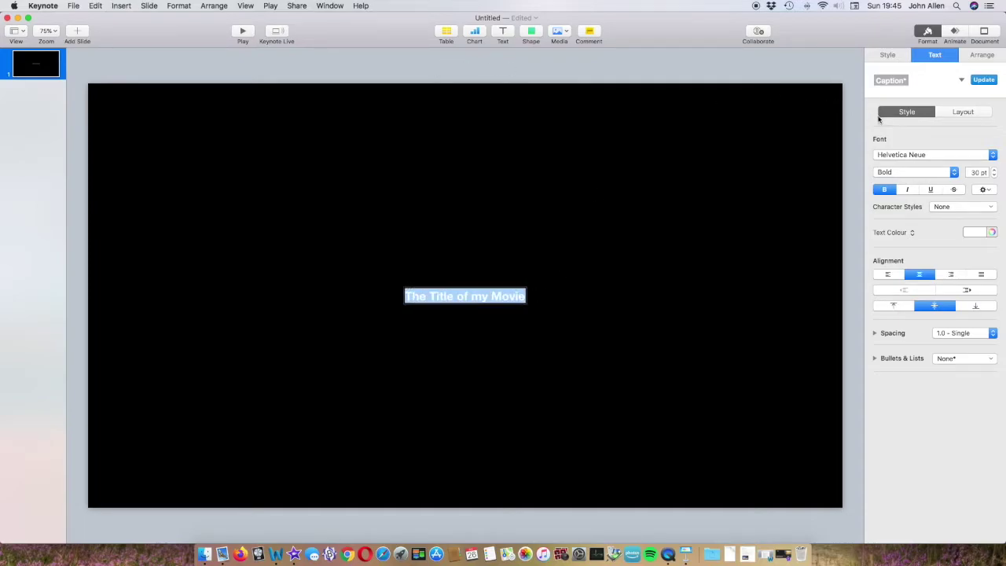
Set the title text to 150 pt and colour it red.
{"action": "double_click", "coordinate": [976, 172]}
{"action": "type", "text": "150"}
{"action": "key", "text": "Return"}
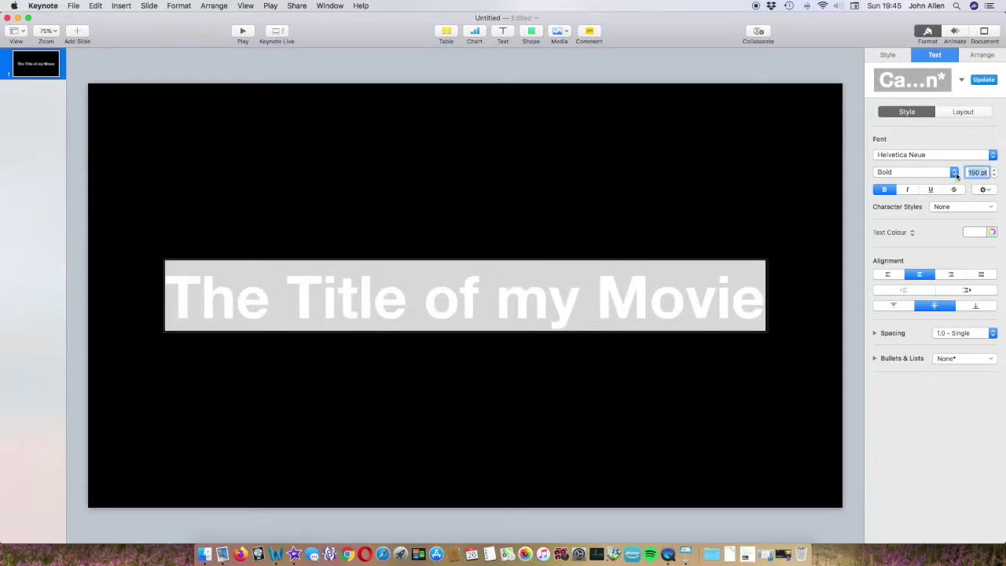
{"action": "left_click", "coordinate": [981, 233]}
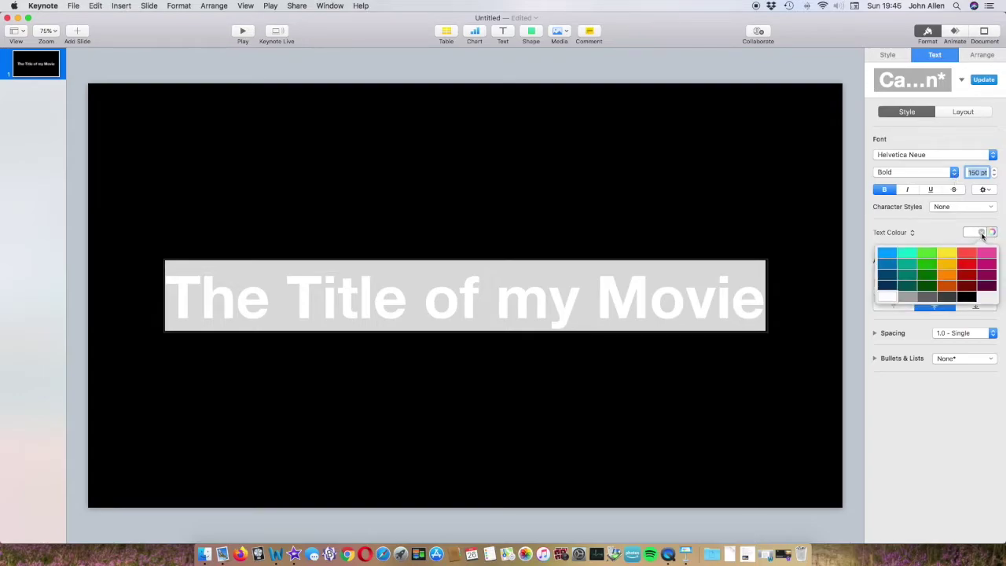
{"action": "left_click", "coordinate": [968, 269]}
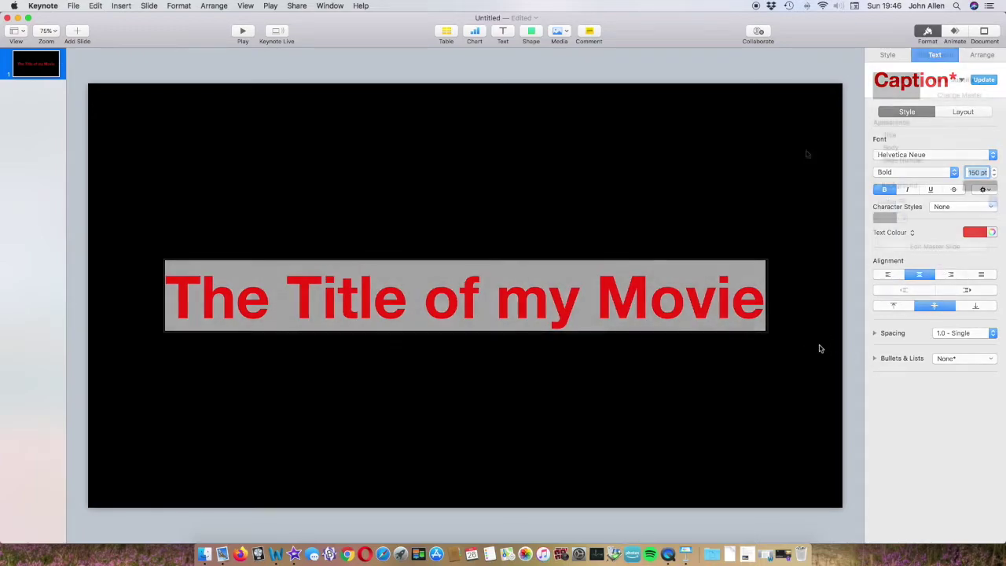
{"action": "left_click", "coordinate": [821, 345]}
Give the title a Fade and Scale build-in, then open its build-out effects list.
{"action": "left_click", "coordinate": [708, 297]}
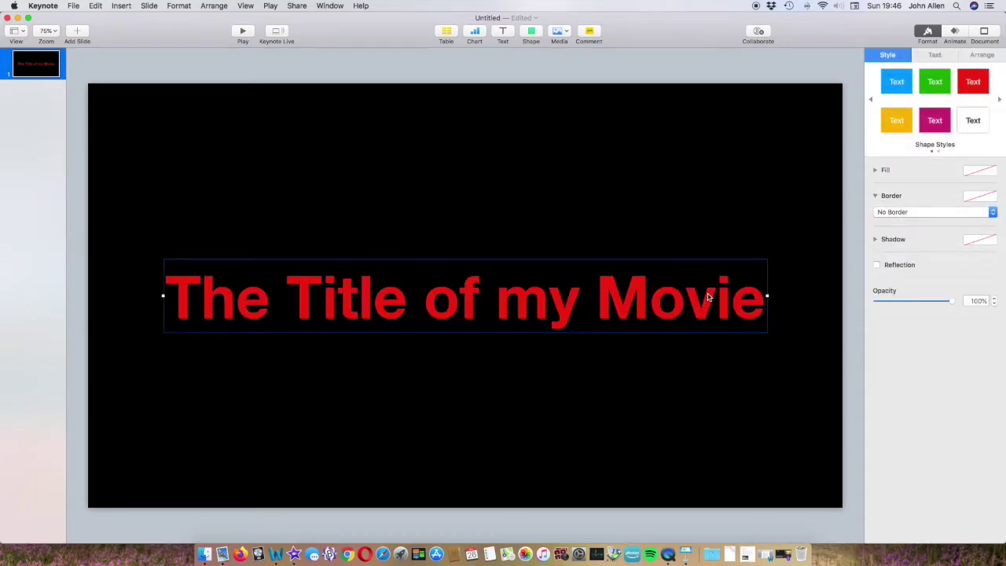
{"action": "left_click", "coordinate": [956, 33]}
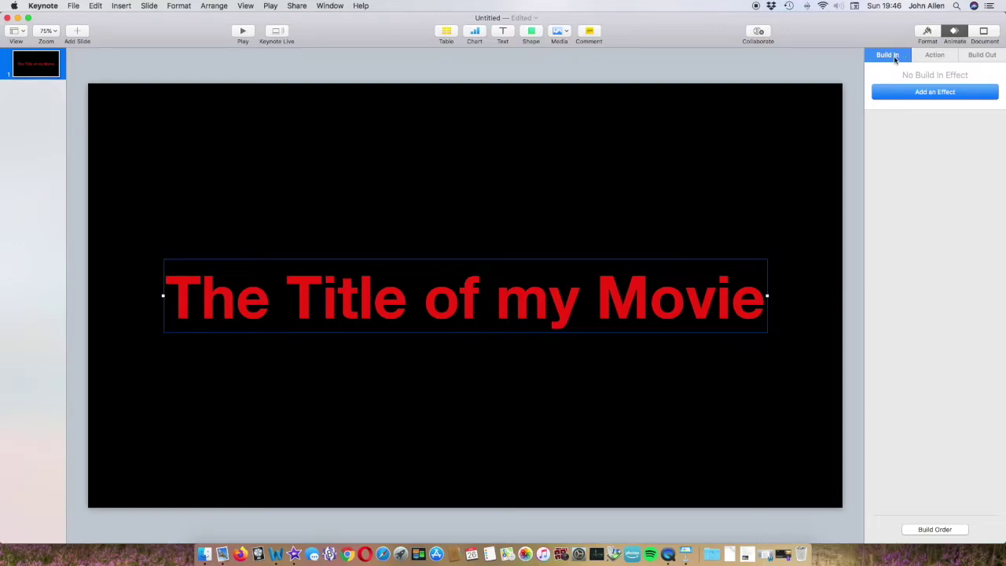
{"action": "left_click", "coordinate": [937, 93]}
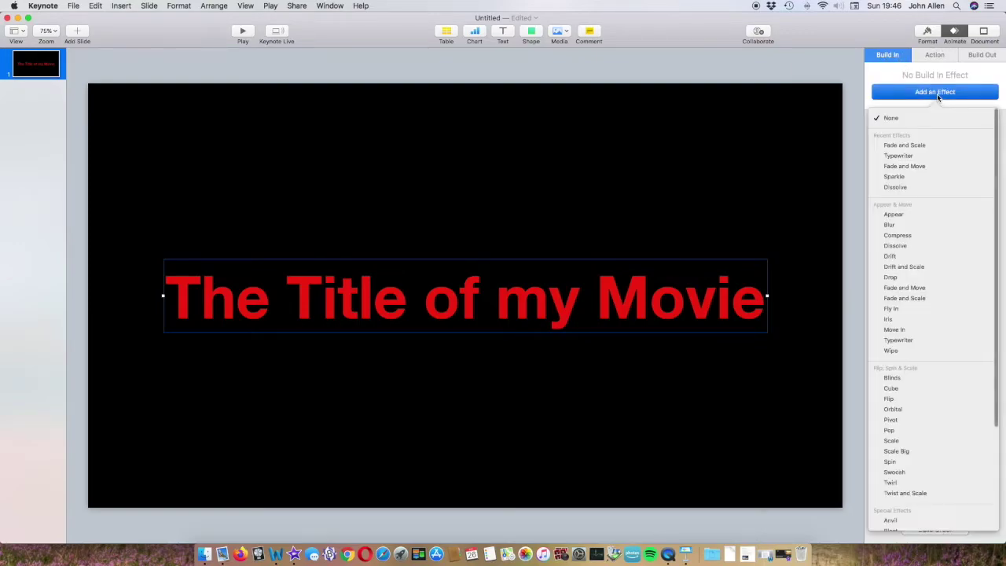
{"action": "left_click", "coordinate": [928, 149]}
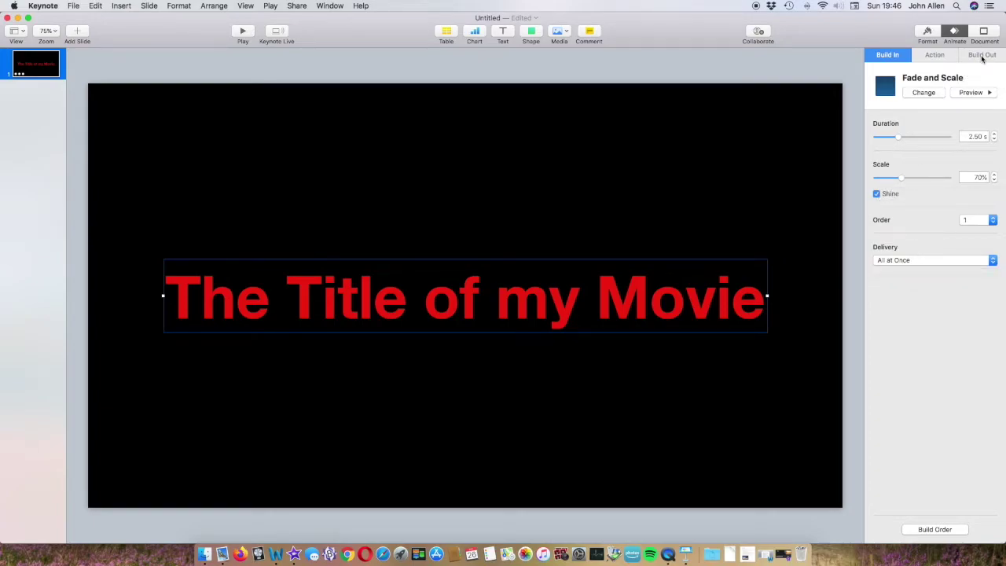
{"action": "left_click", "coordinate": [981, 57]}
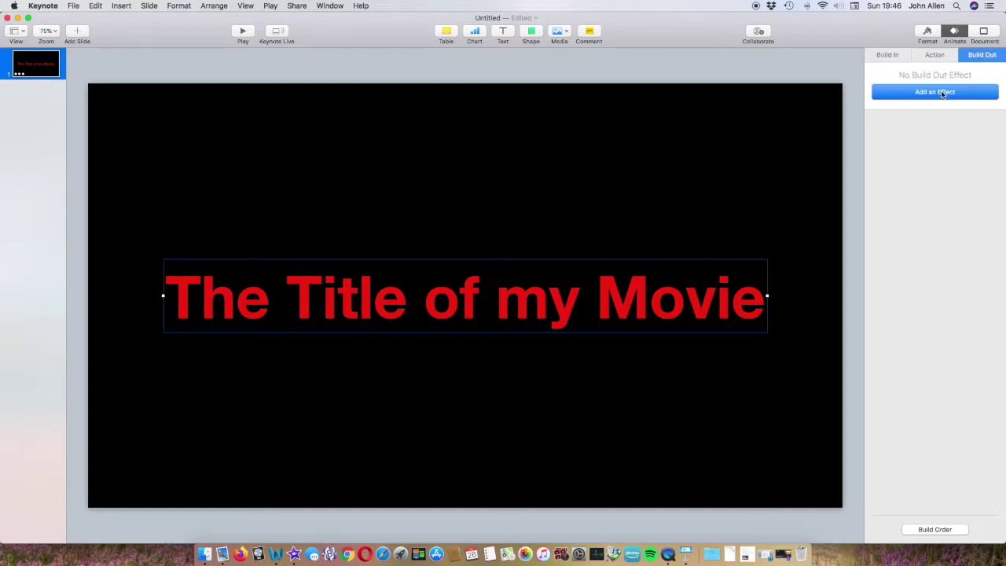
{"action": "left_click", "coordinate": [942, 92]}
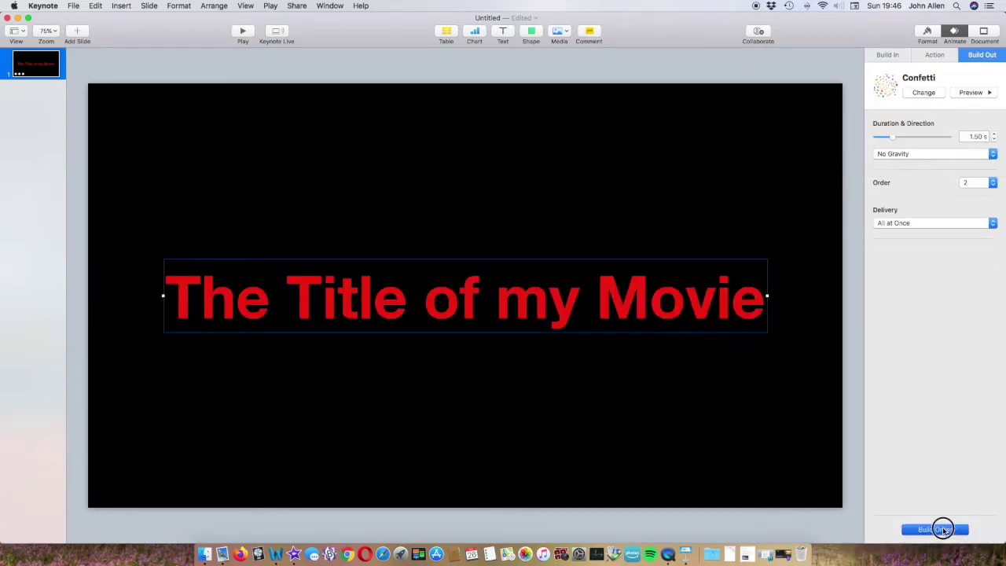
Set the Fade and Scale build to start automatically after the transition.
{"action": "left_click", "coordinate": [730, 325]}
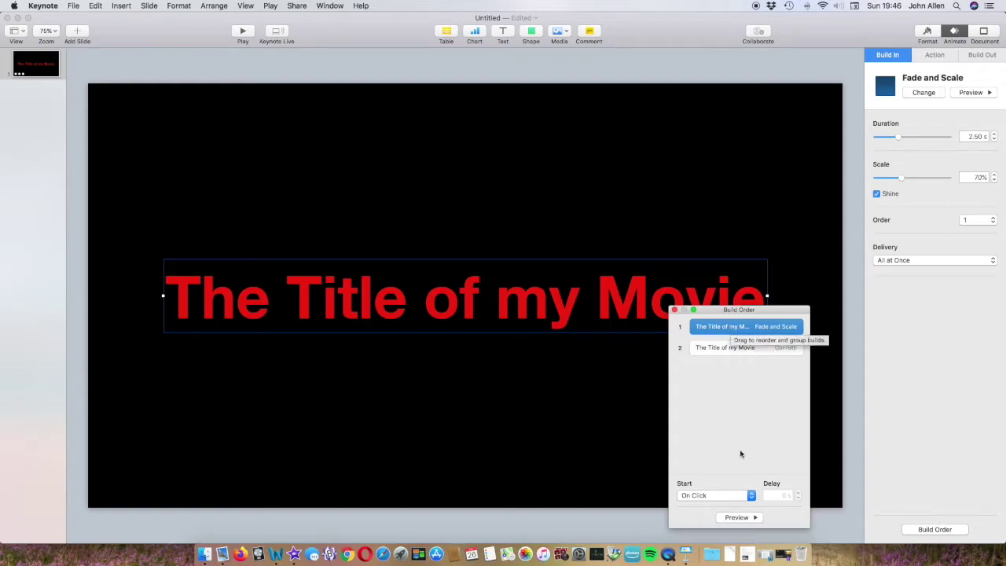
{"action": "left_click", "coordinate": [751, 495]}
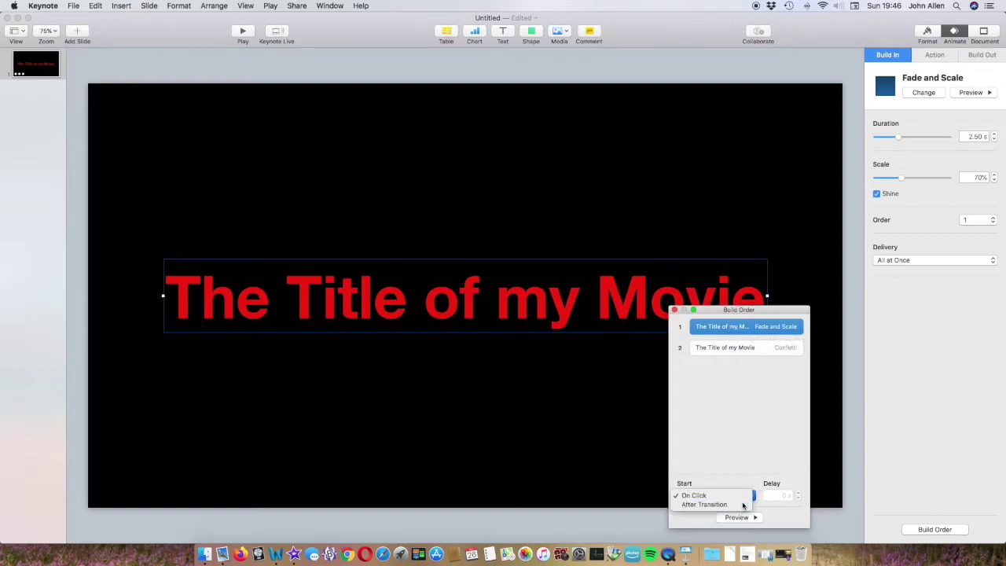
{"action": "left_click", "coordinate": [742, 504]}
Make the Confetti build start After Build 1 with a 2 s delay, then preview.
{"action": "left_click", "coordinate": [755, 347]}
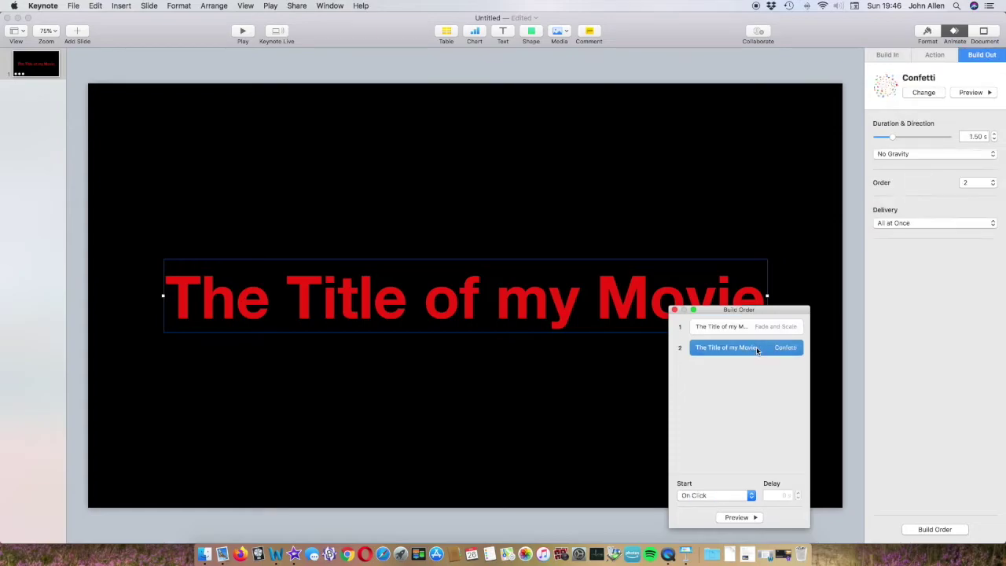
{"action": "left_click", "coordinate": [751, 495]}
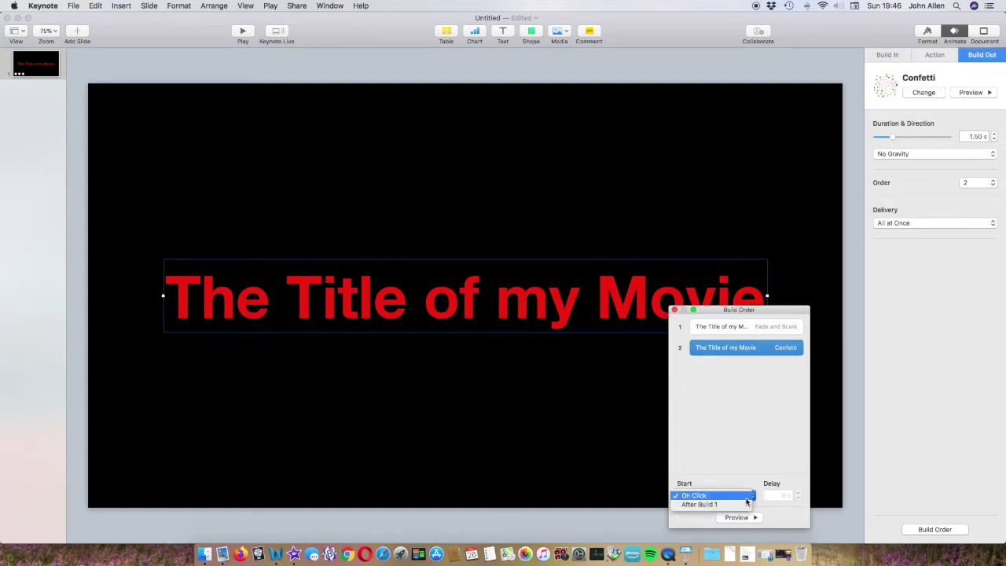
{"action": "left_click", "coordinate": [738, 510]}
{"action": "left_click", "coordinate": [780, 495]}
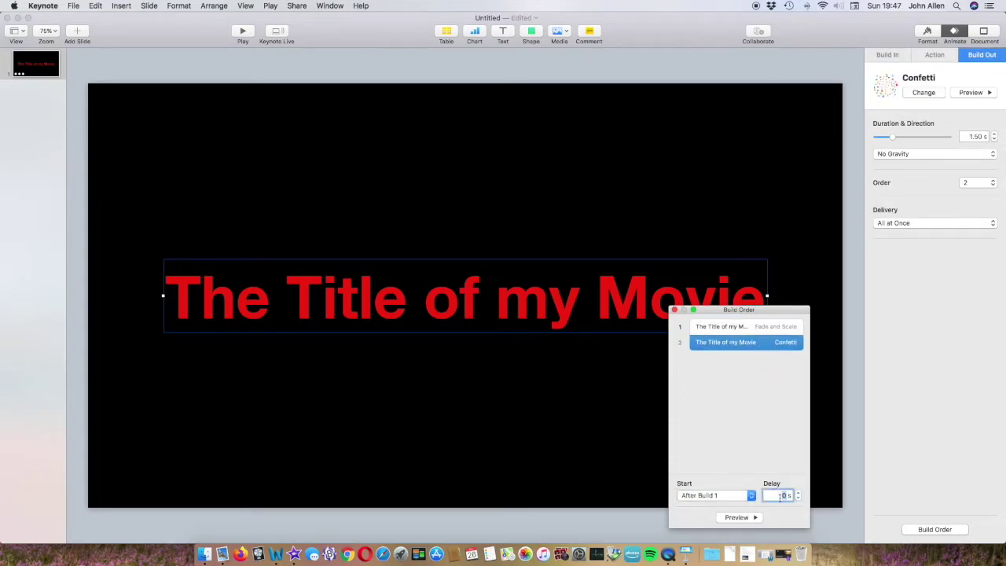
{"action": "type", "text": "2"}
{"action": "left_click", "coordinate": [743, 518]}
{"action": "left_click", "coordinate": [756, 412]}
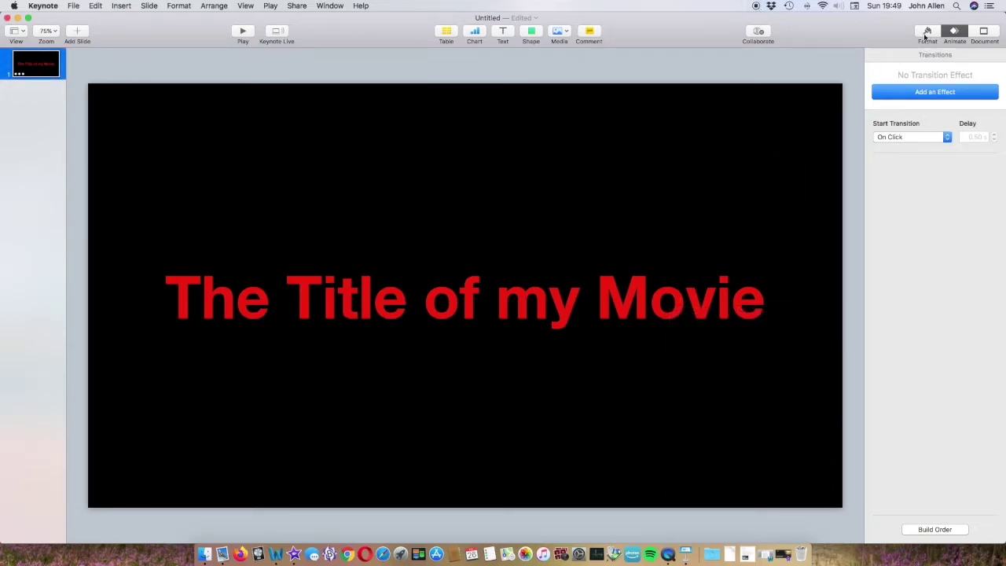
Set the slide background fill to No Fill.
{"action": "left_click", "coordinate": [926, 35]}
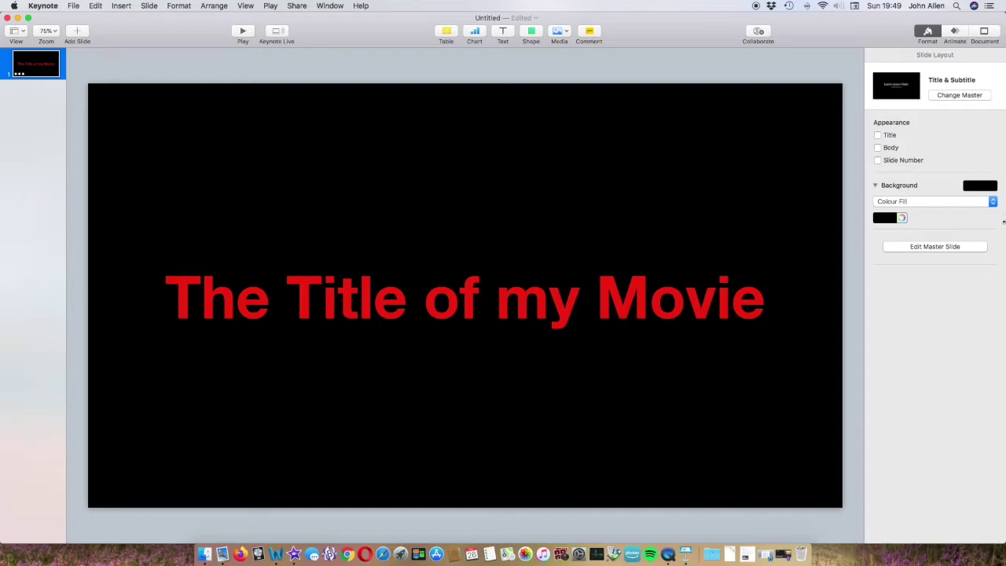
{"action": "left_click", "coordinate": [993, 202]}
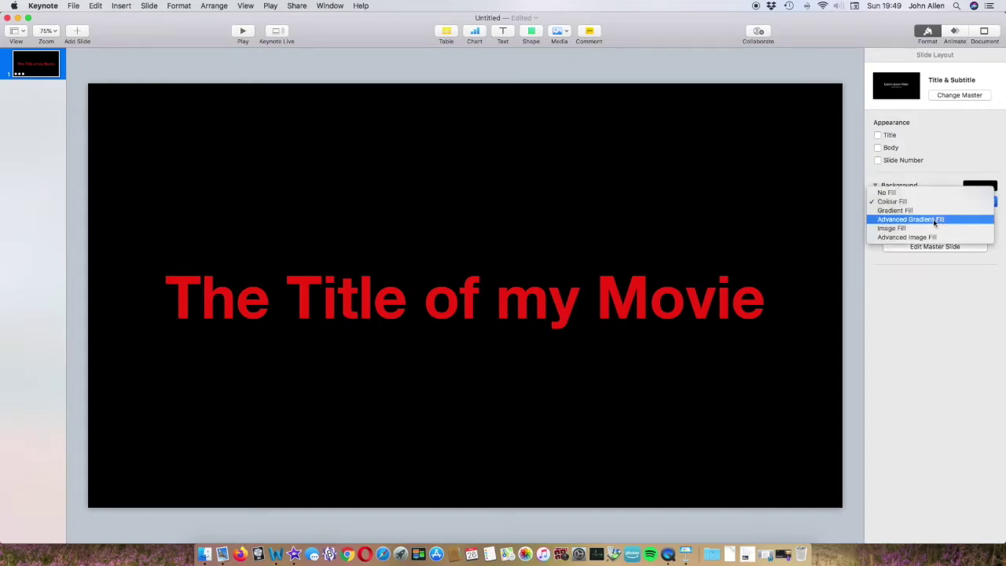
{"action": "left_click", "coordinate": [899, 193]}
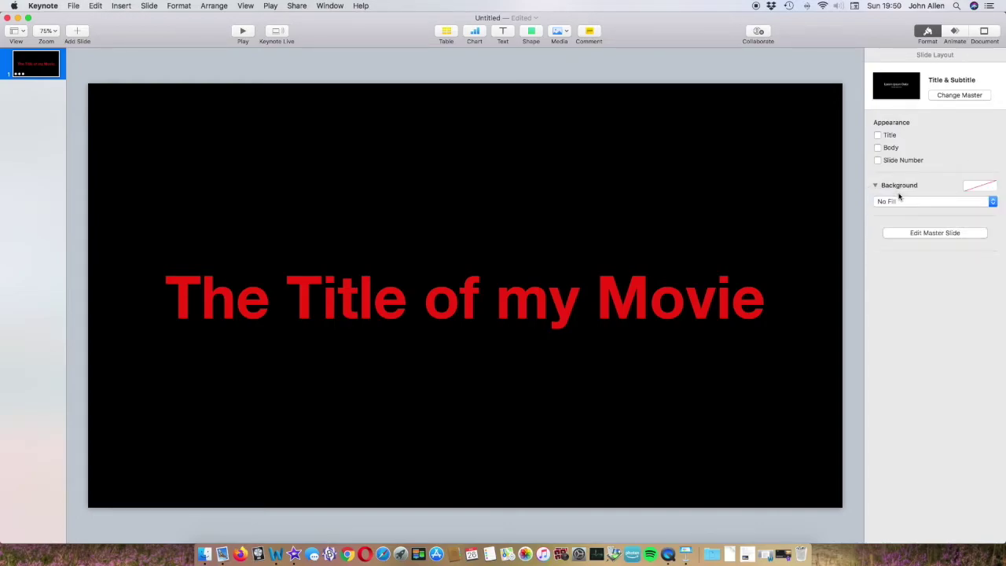
{"action": "left_click", "coordinate": [73, 6]}
Export as a movie with 0 s delays, custom 1024×768 resolution and transparent ProRes 4444.
{"action": "mouse_move", "coordinate": [93, 115]}
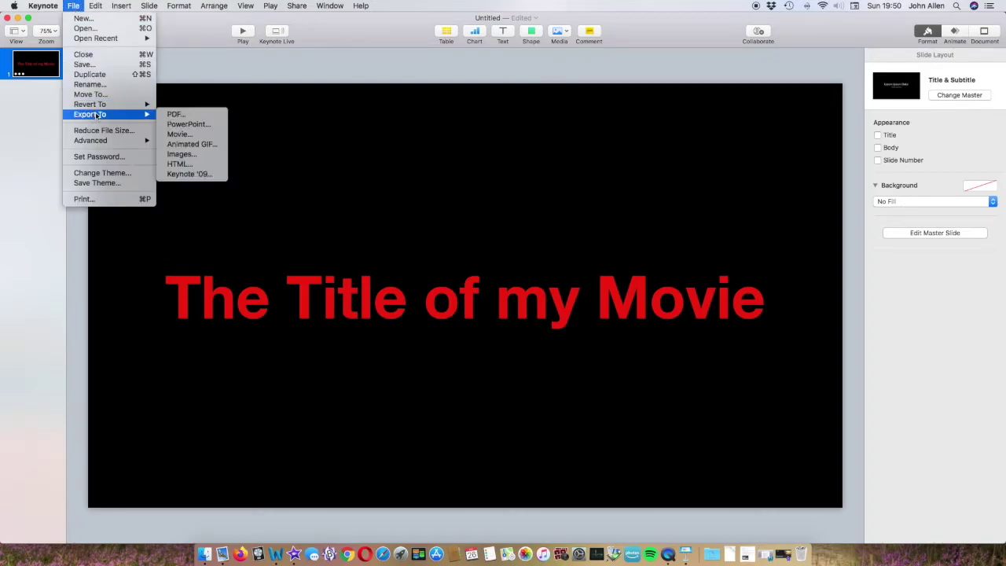
{"action": "left_click", "coordinate": [179, 134]}
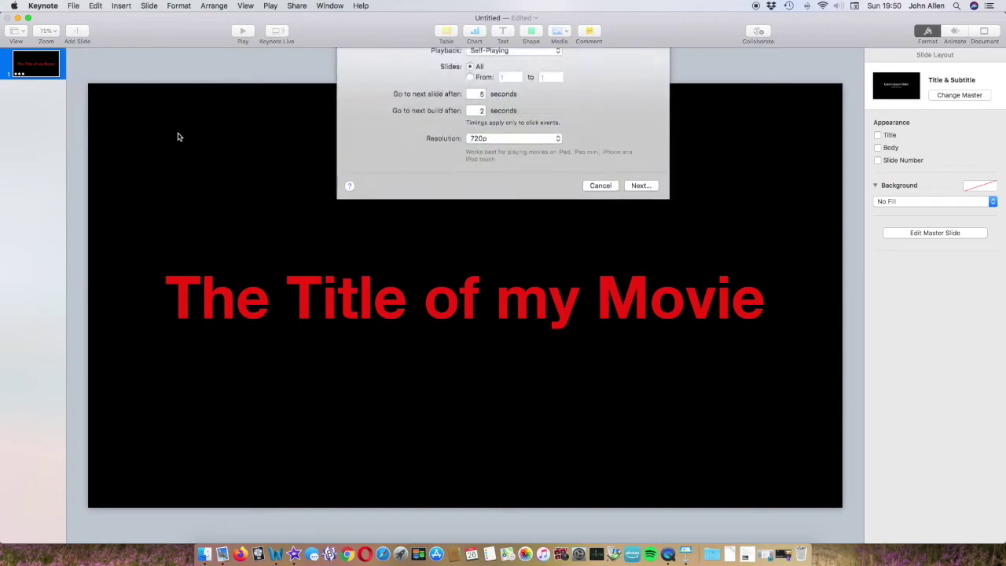
{"action": "double_click", "coordinate": [479, 159]}
{"action": "type", "text": "0"}
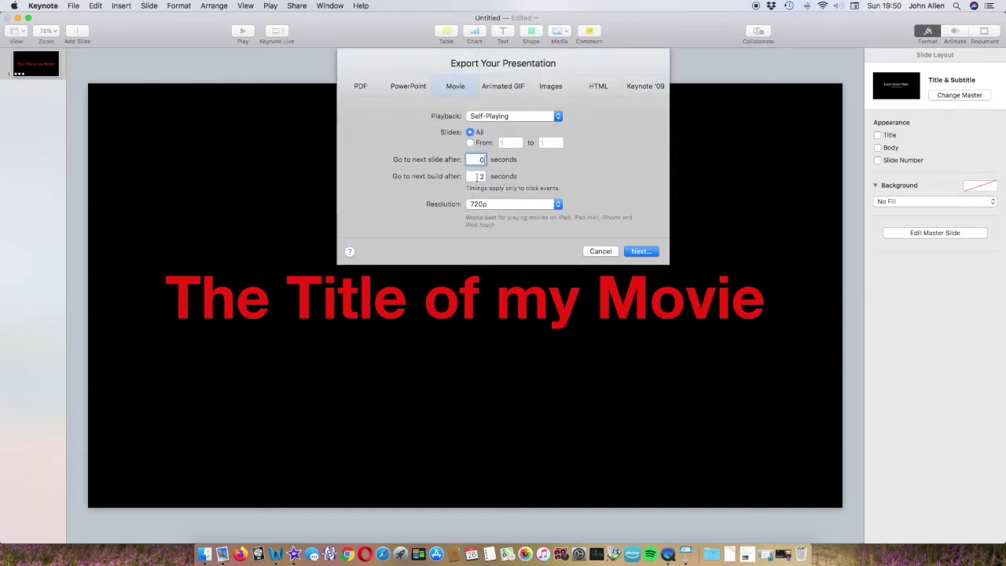
{"action": "double_click", "coordinate": [476, 176]}
{"action": "type", "text": "0"}
{"action": "left_click", "coordinate": [559, 204]}
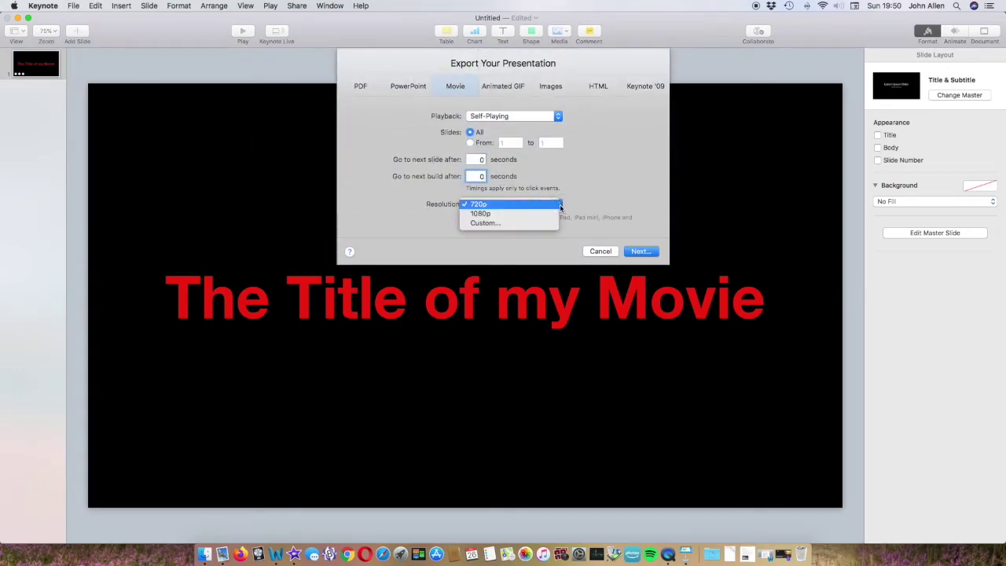
{"action": "left_click", "coordinate": [521, 221]}
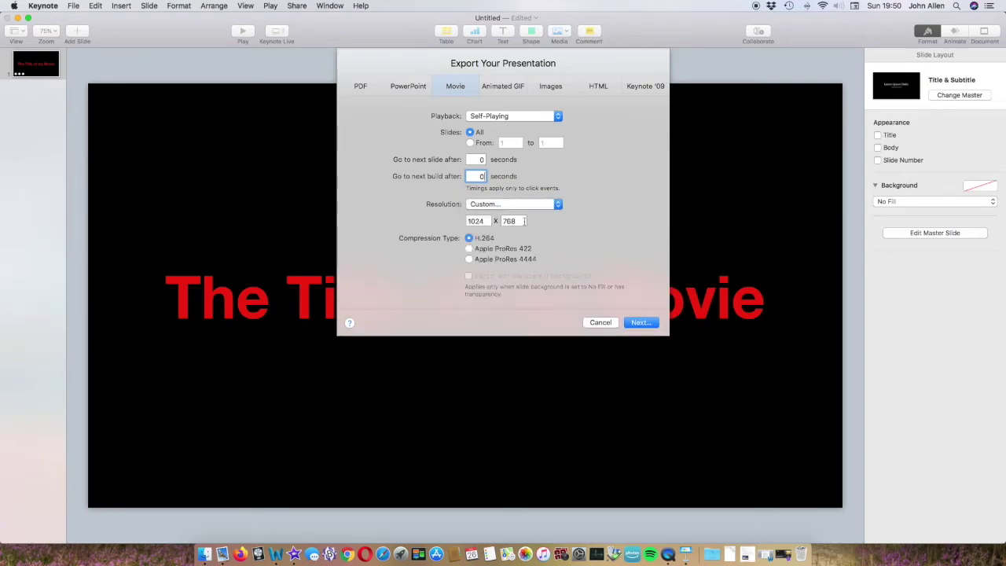
{"action": "left_click", "coordinate": [469, 259]}
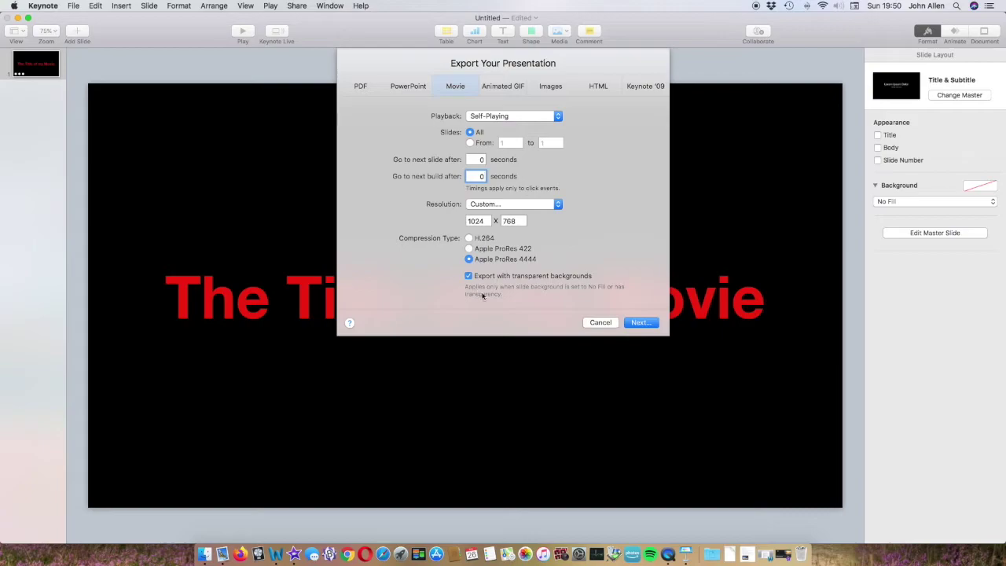
Save the movie as KeynoteTitle on the Desktop, replacing the existing file.
{"action": "left_click", "coordinate": [640, 323]}
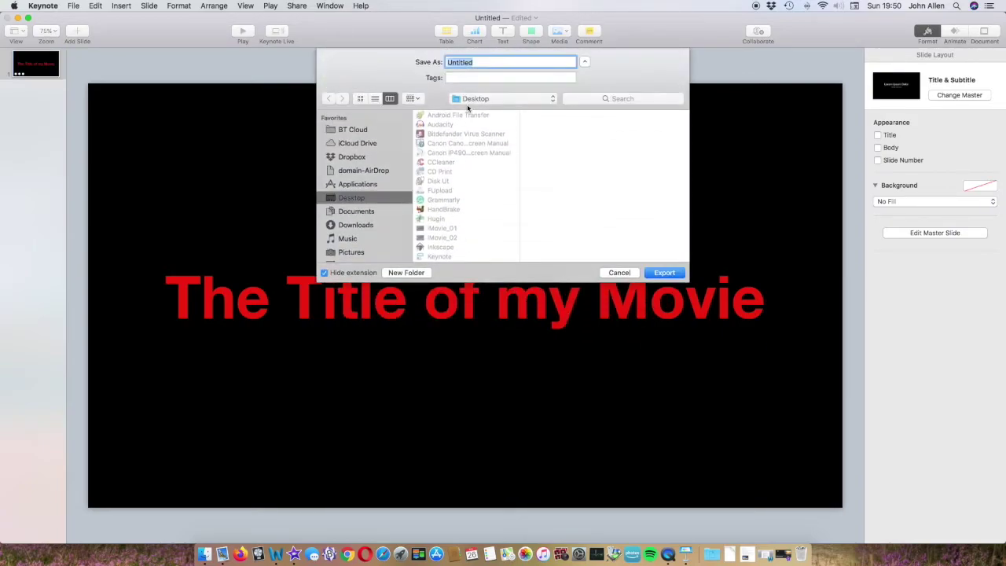
{"action": "type", "text": "KeynoteT"}
{"action": "left_click", "coordinate": [668, 272]}
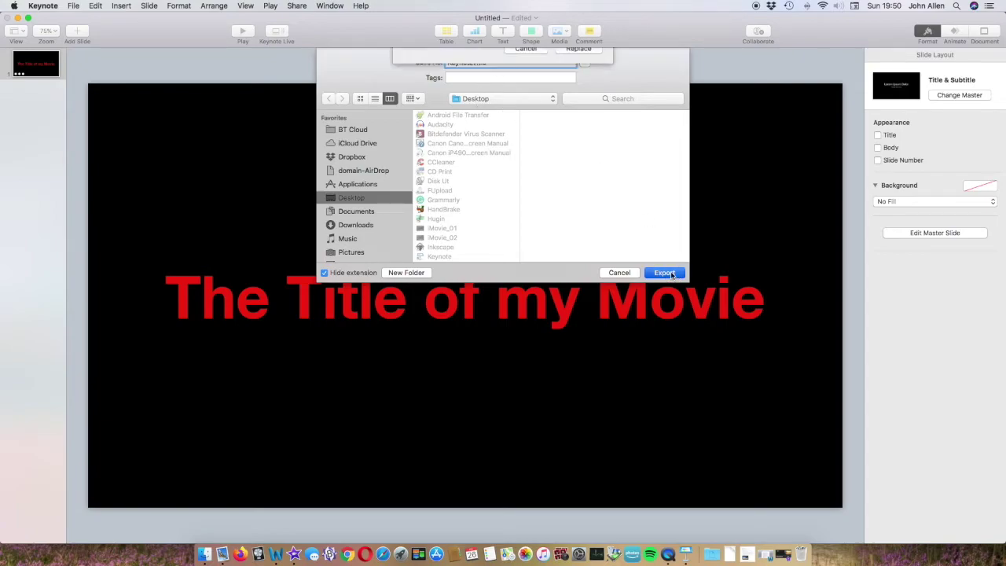
{"action": "left_click", "coordinate": [585, 110]}
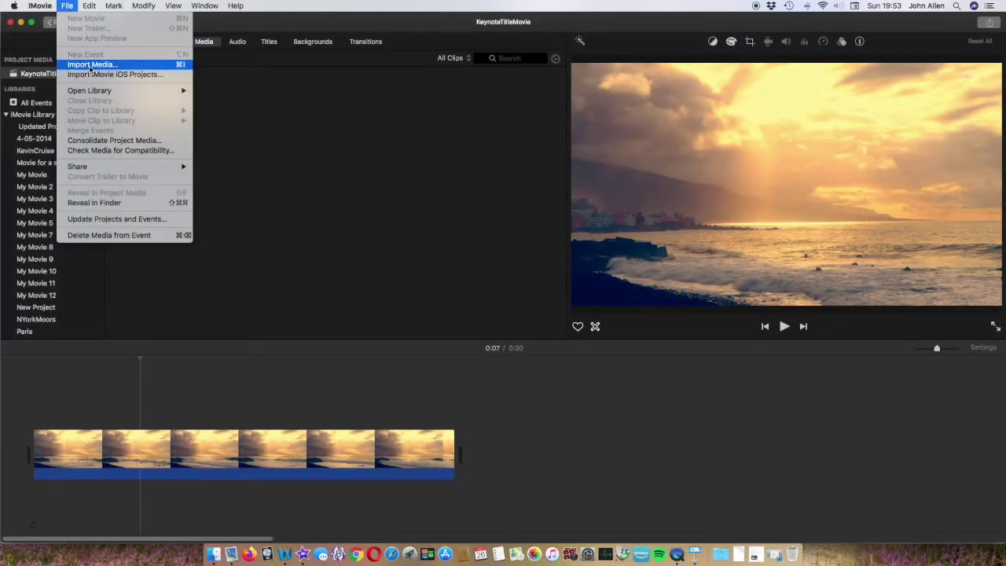
Import the exported KeynoteTitle movie into the iMovie project.
{"action": "left_click", "coordinate": [89, 64]}
{"action": "scroll", "coordinate": [505, 336], "scroll_direction": "down", "scroll_amount": 5}
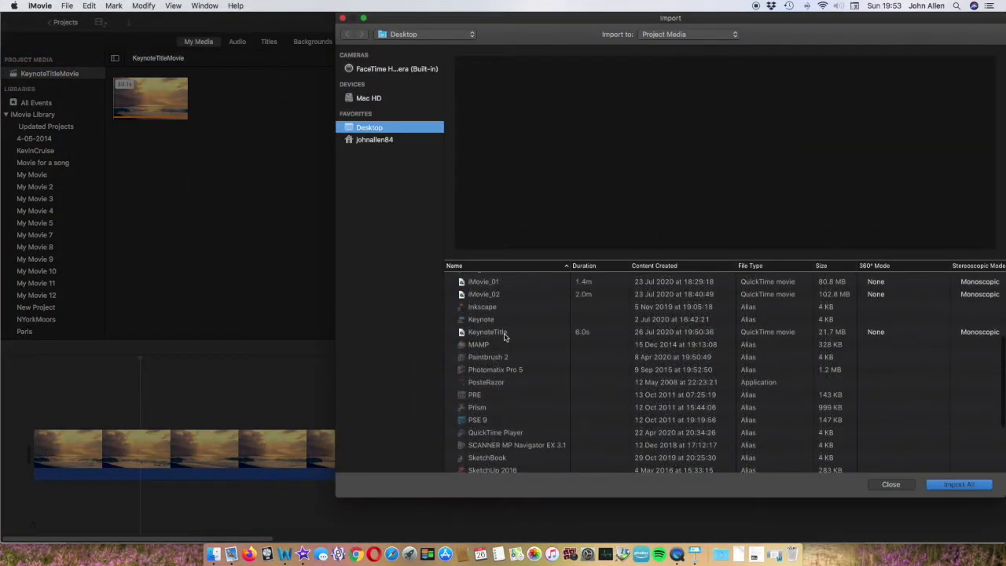
{"action": "left_click", "coordinate": [505, 333]}
{"action": "left_click", "coordinate": [978, 488]}
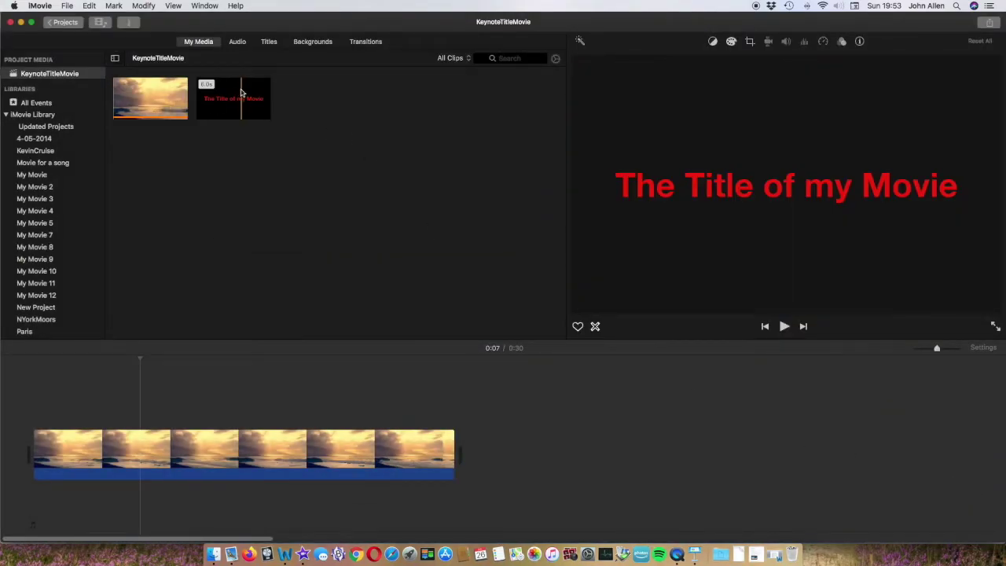
Place the title clip above the beach clip and play the project to check it.
{"action": "left_click_drag", "start_coordinate": [241, 93], "coordinate": [38, 413]}
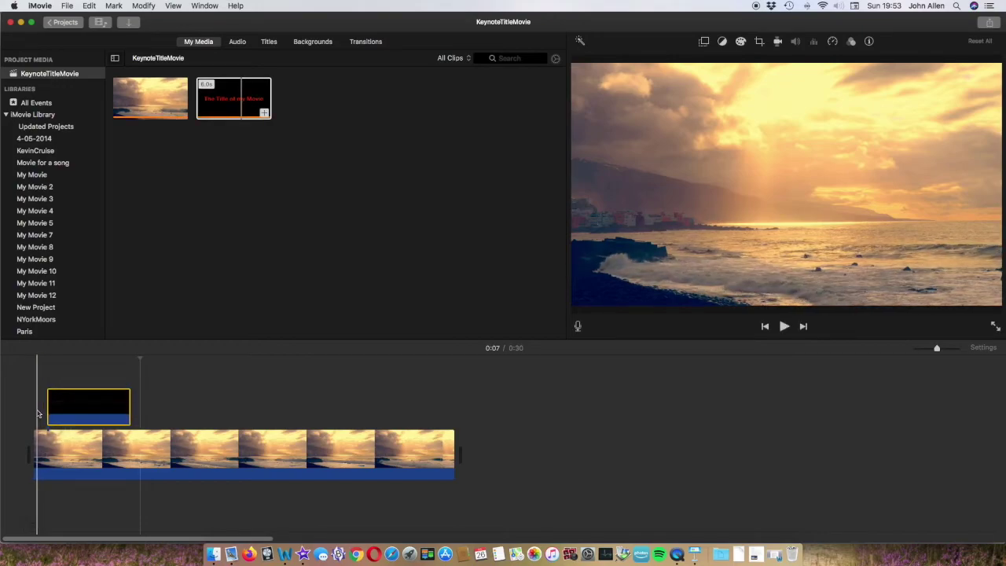
{"action": "key", "text": "space"}
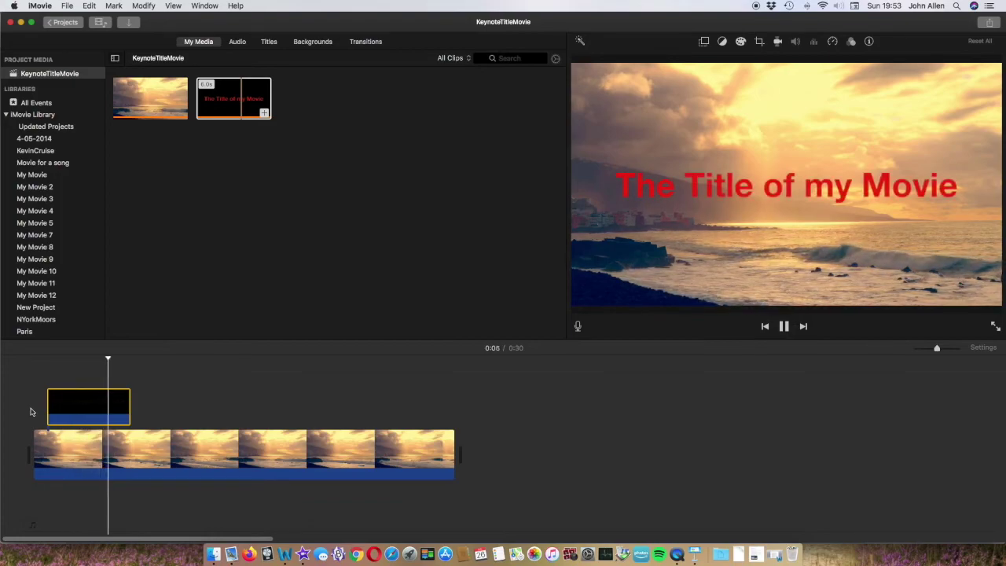
{"action": "key", "text": "space"}
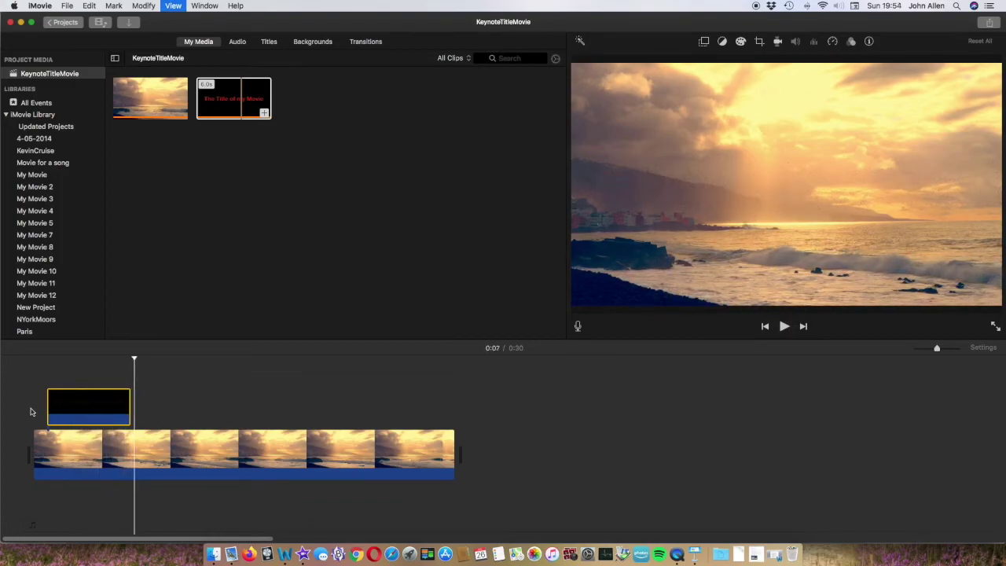
Make the title clip a Picture in Picture overlay and enlarge it over the sunset.
{"action": "left_click", "coordinate": [80, 409]}
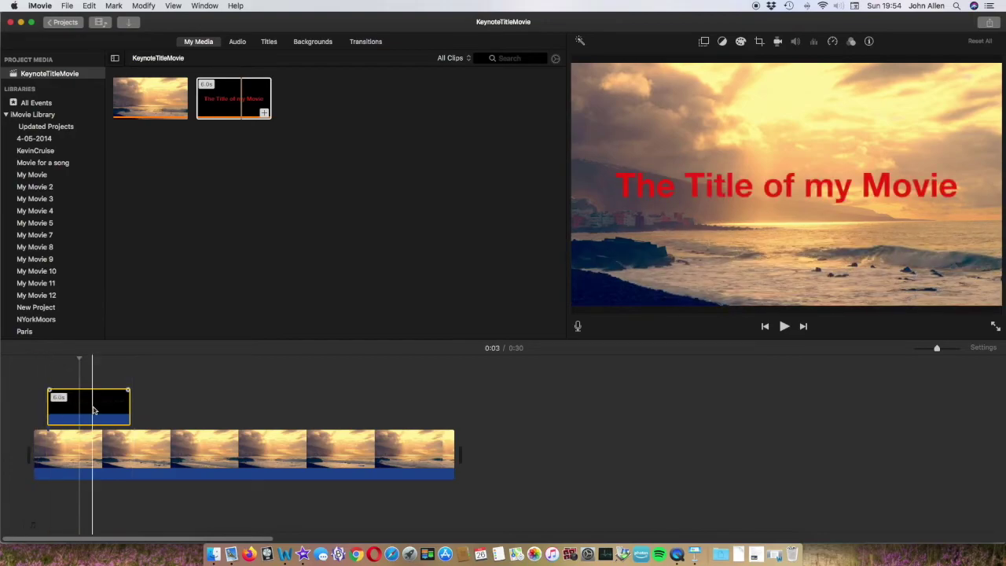
{"action": "left_click", "coordinate": [704, 41]}
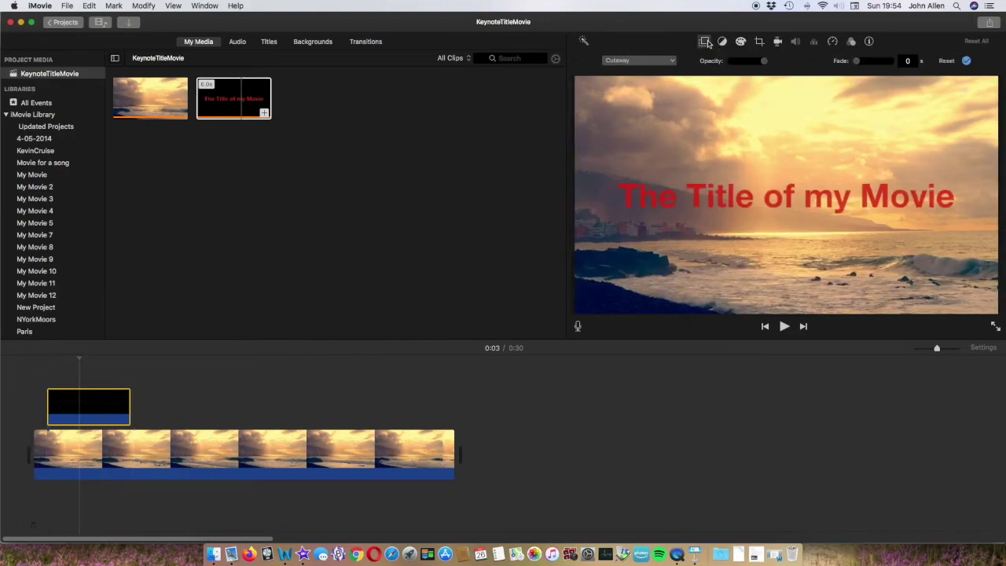
{"action": "left_click", "coordinate": [672, 61]}
{"action": "left_click", "coordinate": [654, 98]}
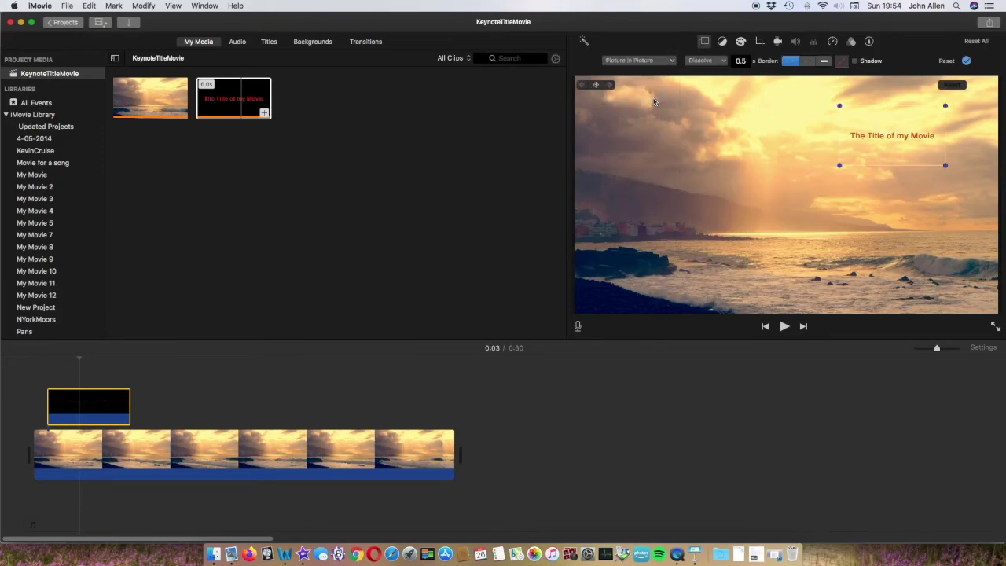
{"action": "left_click_drag", "start_coordinate": [839, 165], "coordinate": [751, 256]}
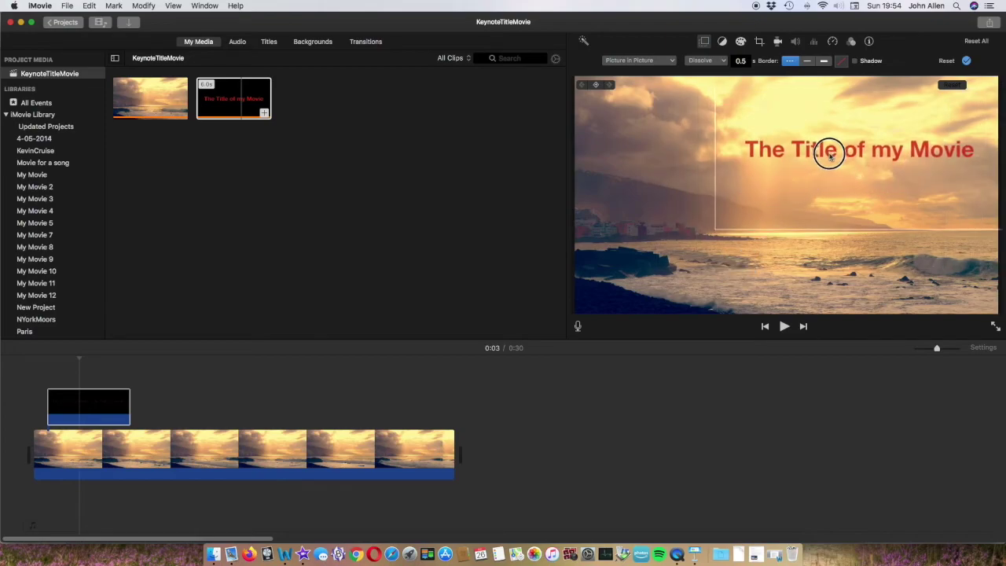